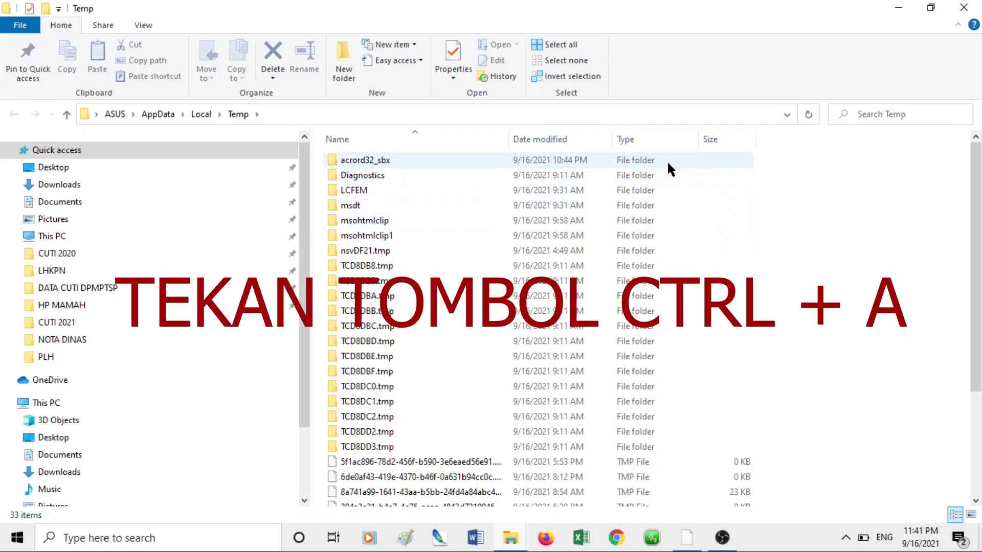
- Permanently delete all items in the Temp folder, skipping every file in use, and close the folder window
key(ctrl+a)
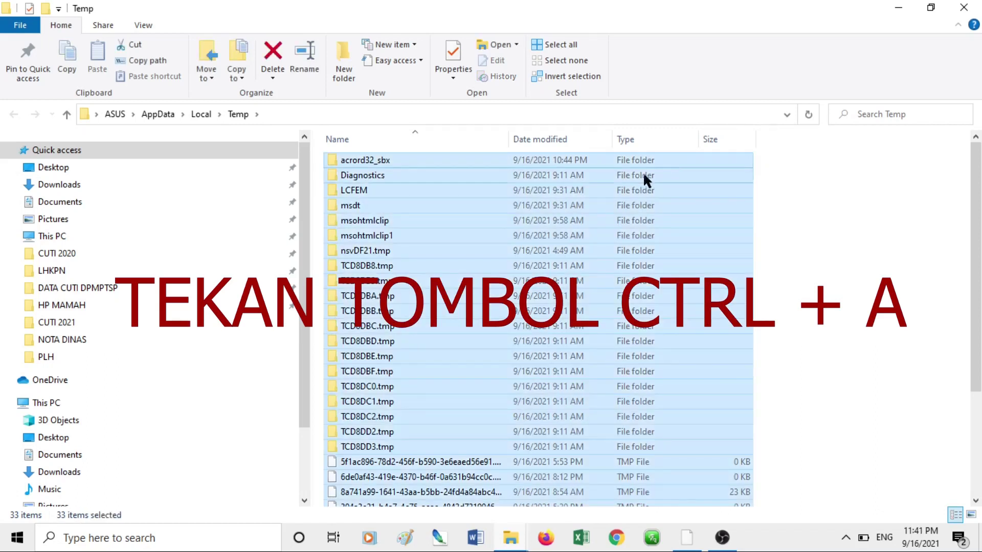
right_click(640, 173)
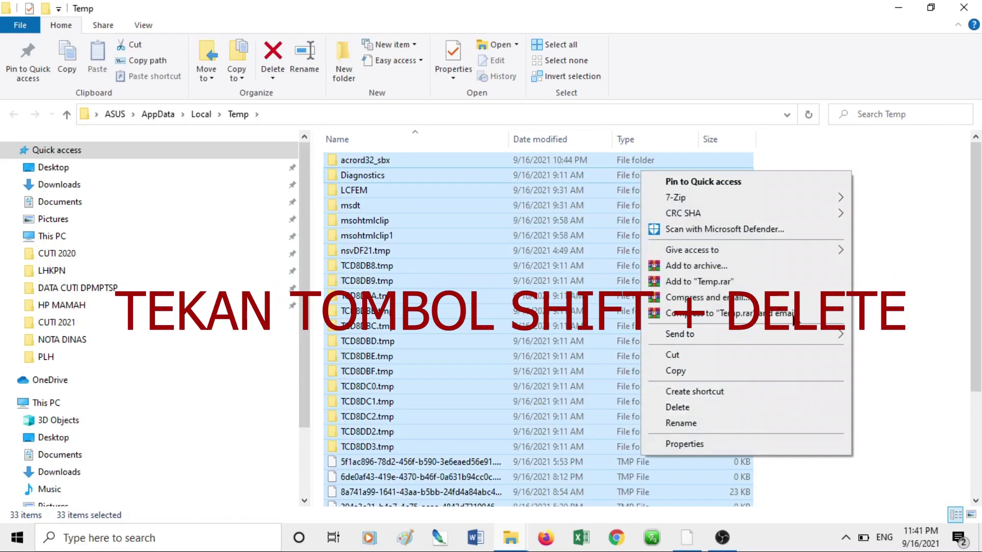
click(885, 233)
key(ctrl+a)
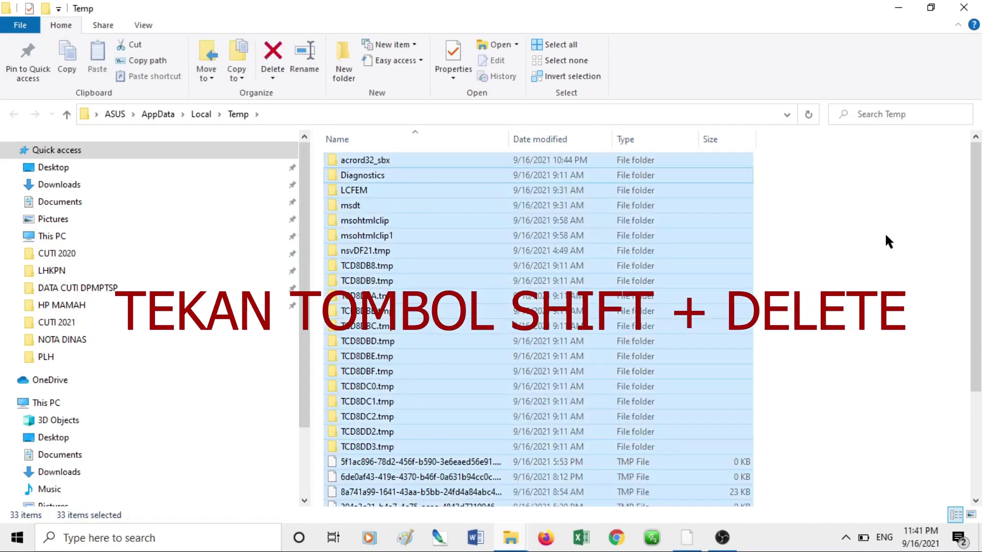
key(shift+Delete)
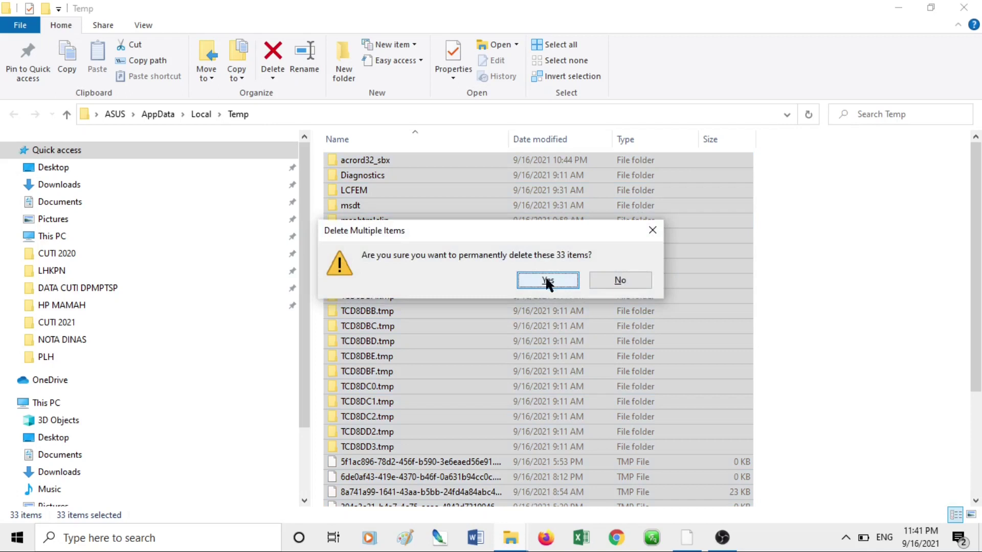
click(546, 278)
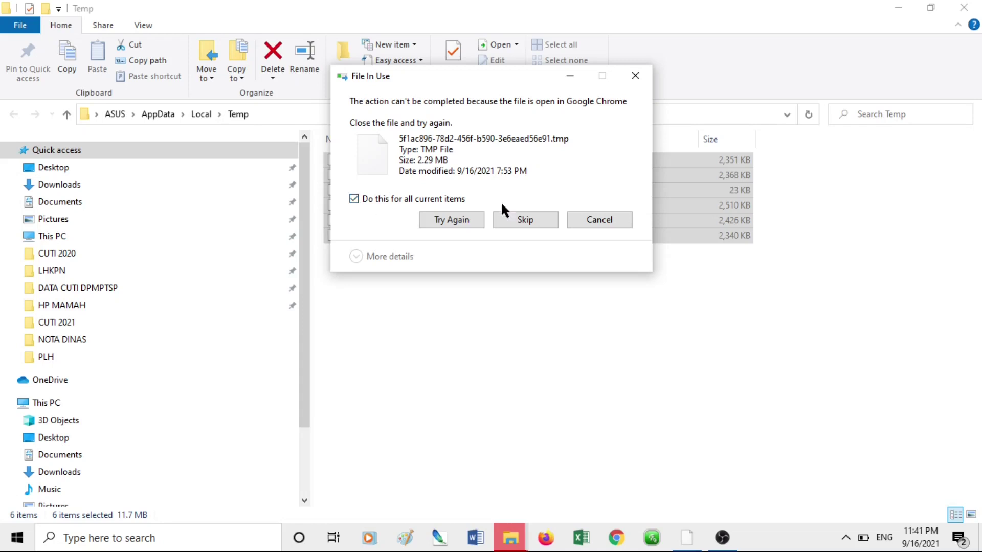
click(524, 218)
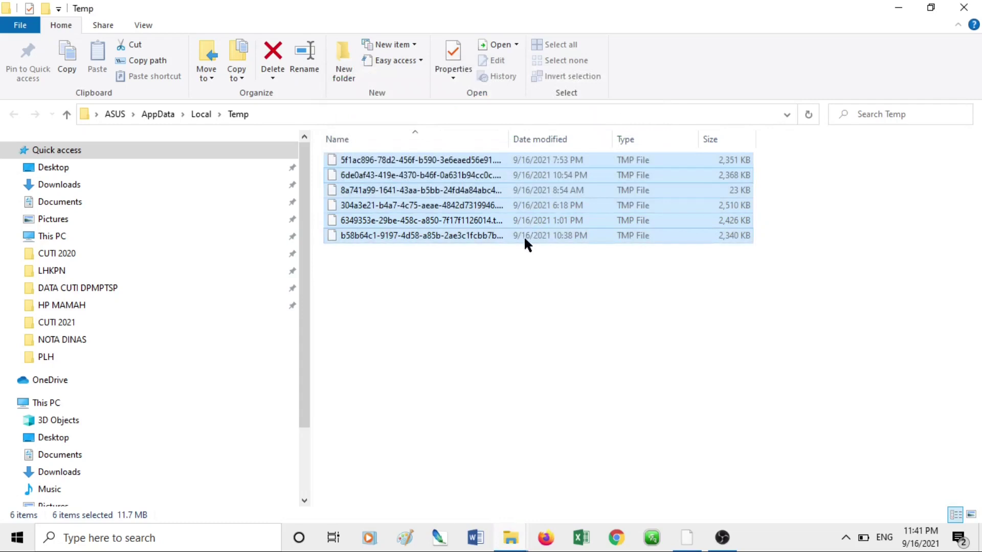
click(530, 278)
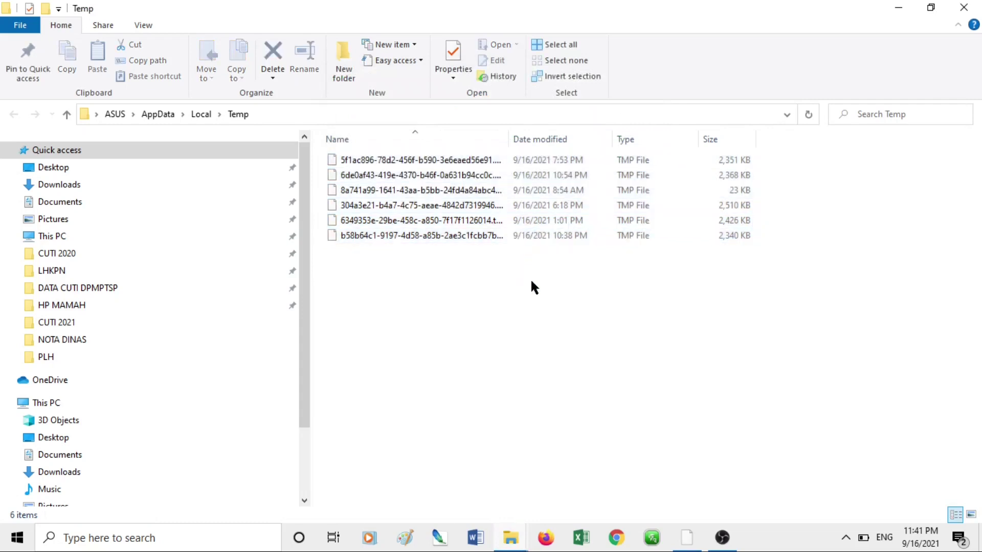
click(977, 10)
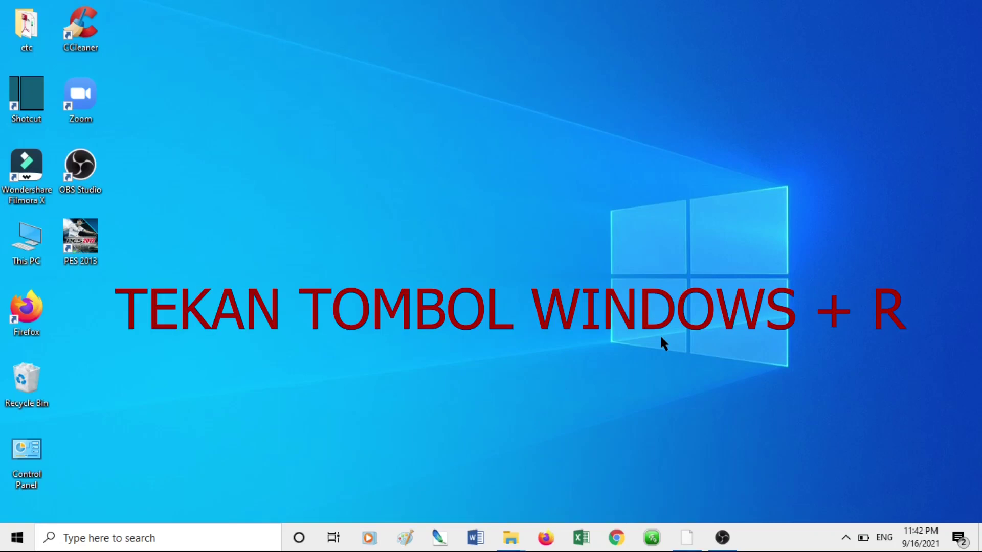
- Open the Windows Prefetch folder by running the command prefetch
key(super+r)
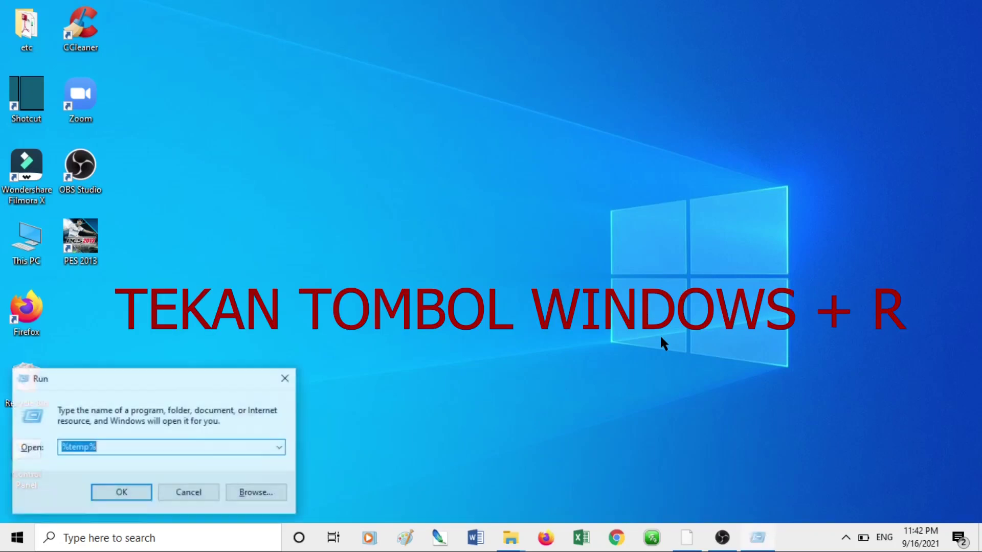
key(BackSpace)
text(prefe)
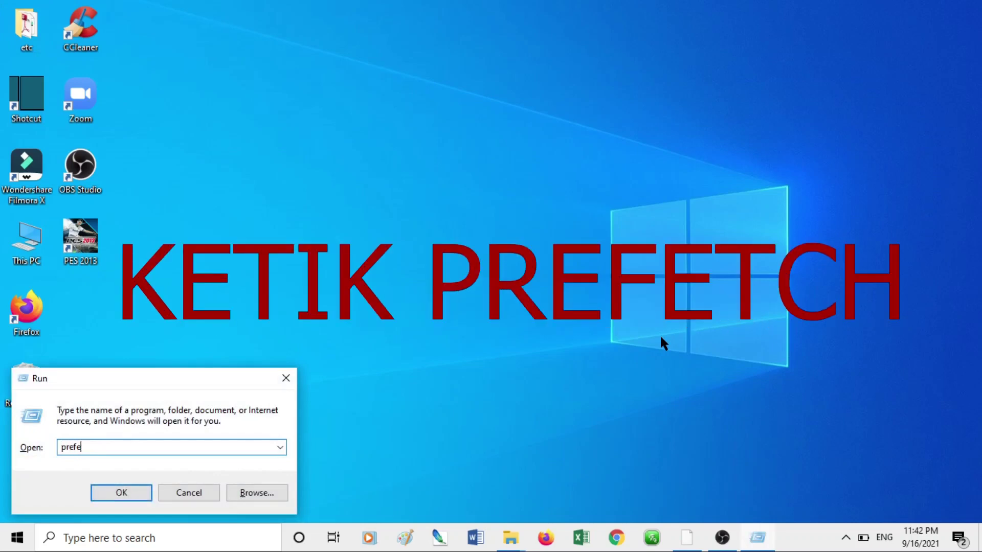
text(tch)
key(Return)
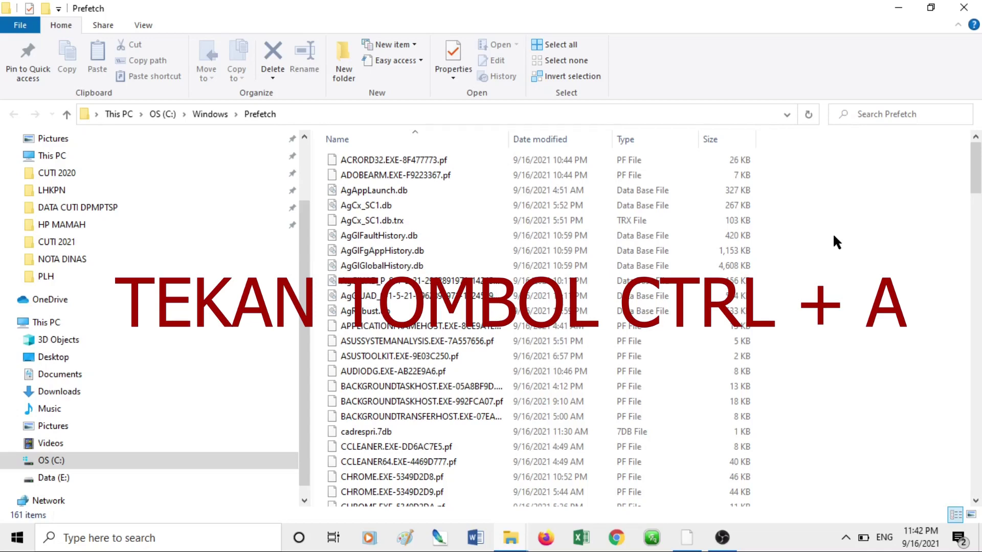
- Permanently delete all items in the Prefetch folder, skipping all files in use, and close the folder window
key(ctrl+a)
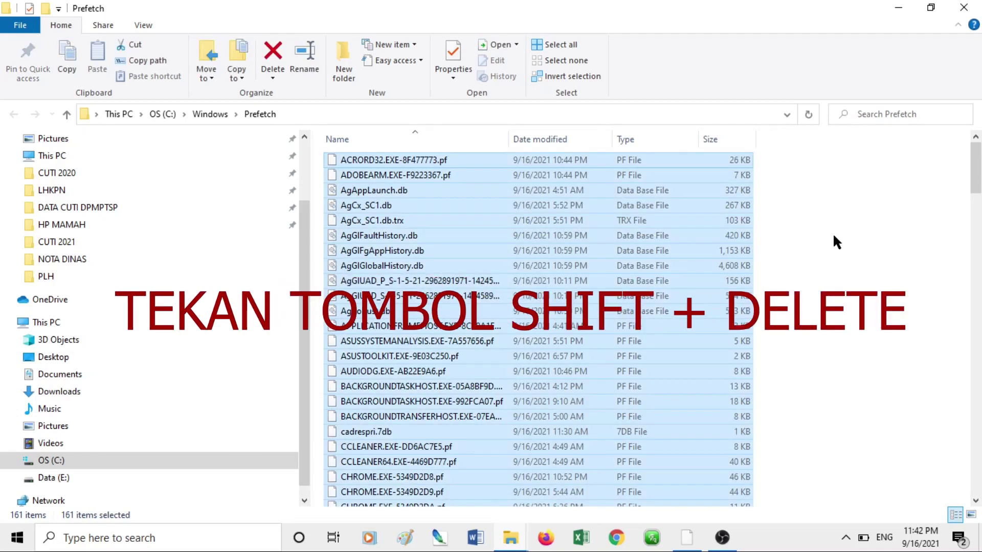
key(shift+Delete)
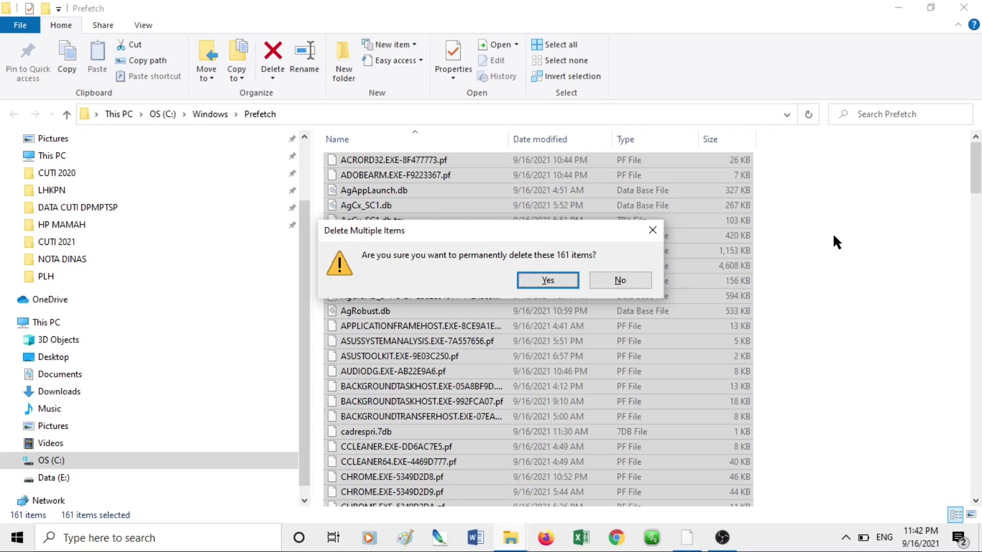
key(Escape)
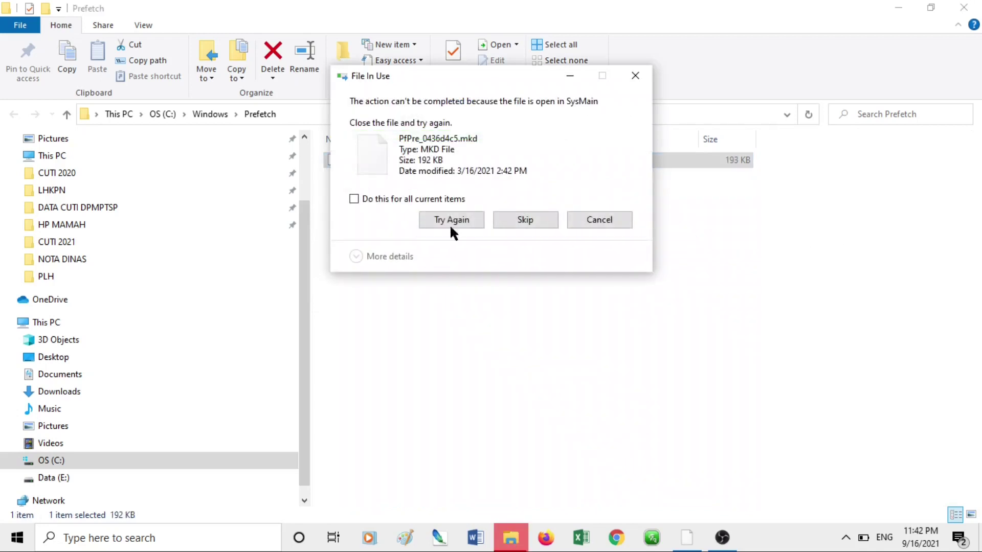
click(391, 200)
click(525, 220)
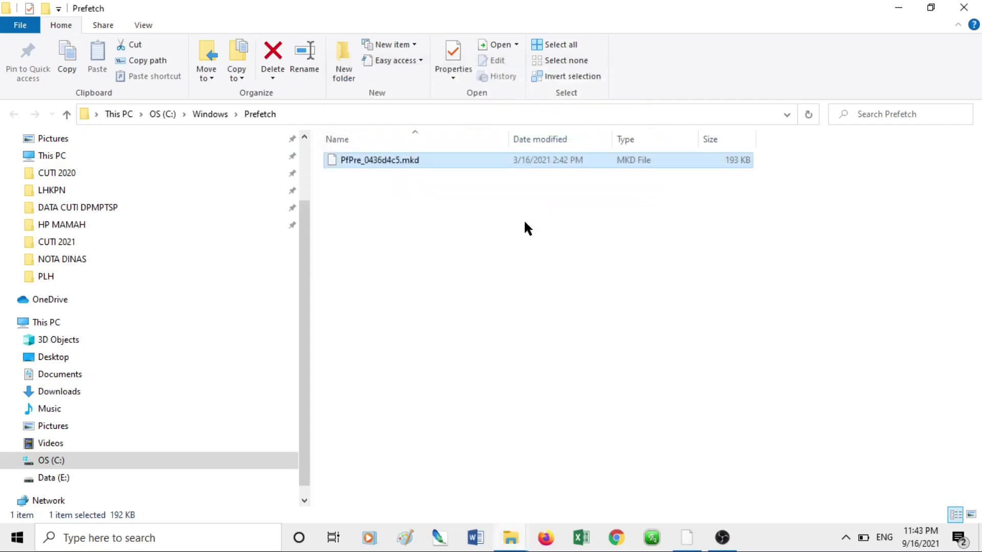
click(971, 10)
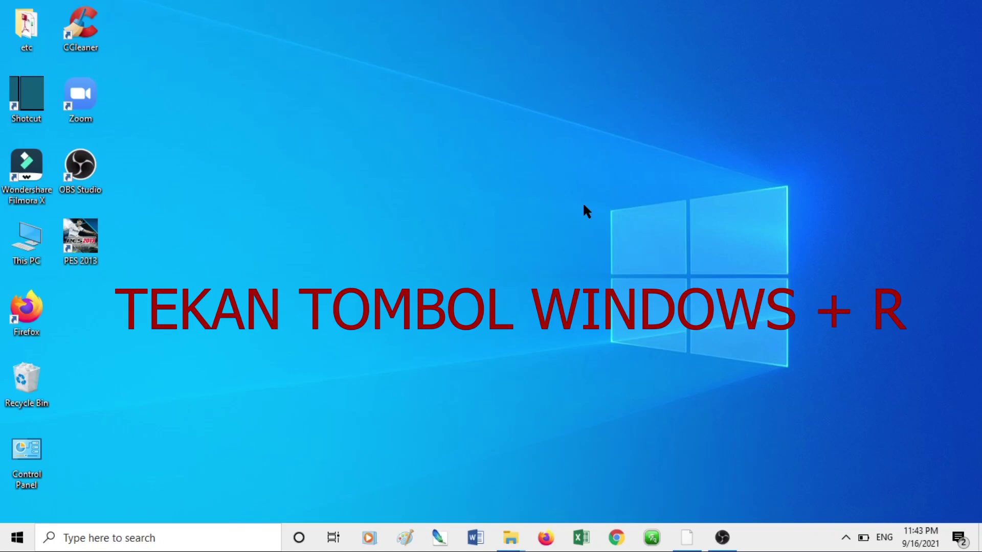
- Run msconfig and bring up the list of startup programs in Task Manager
key(super+r)
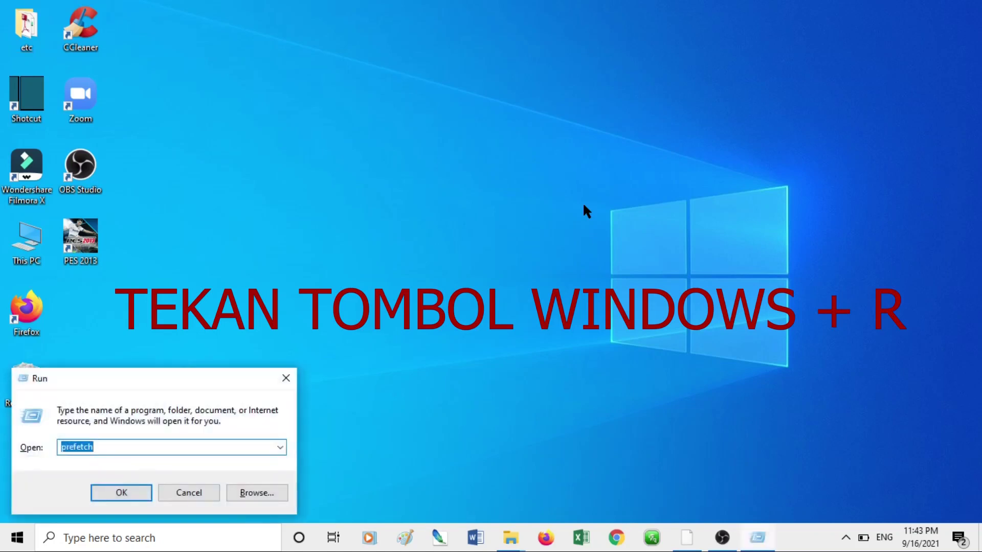
key(BackSpace)
text(msconfig)
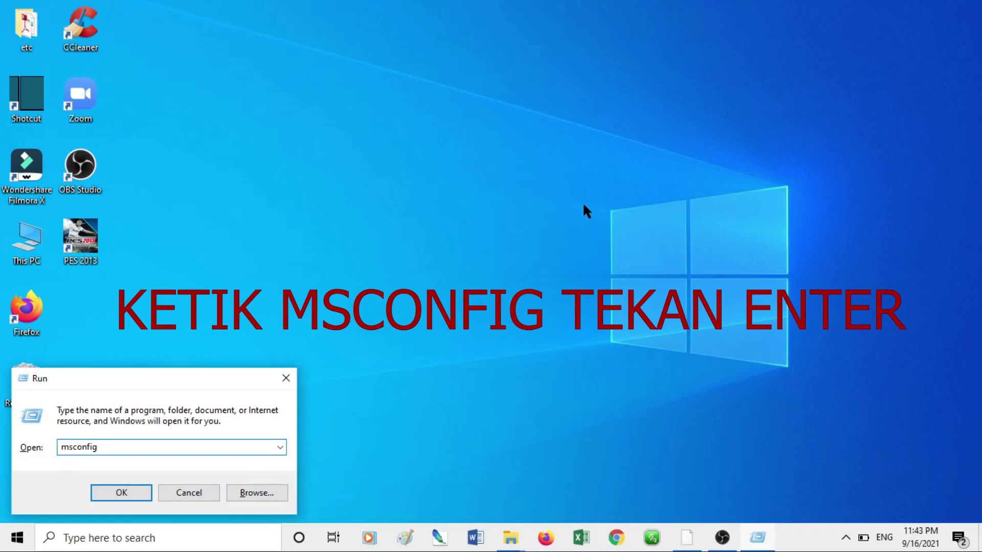
key(Return)
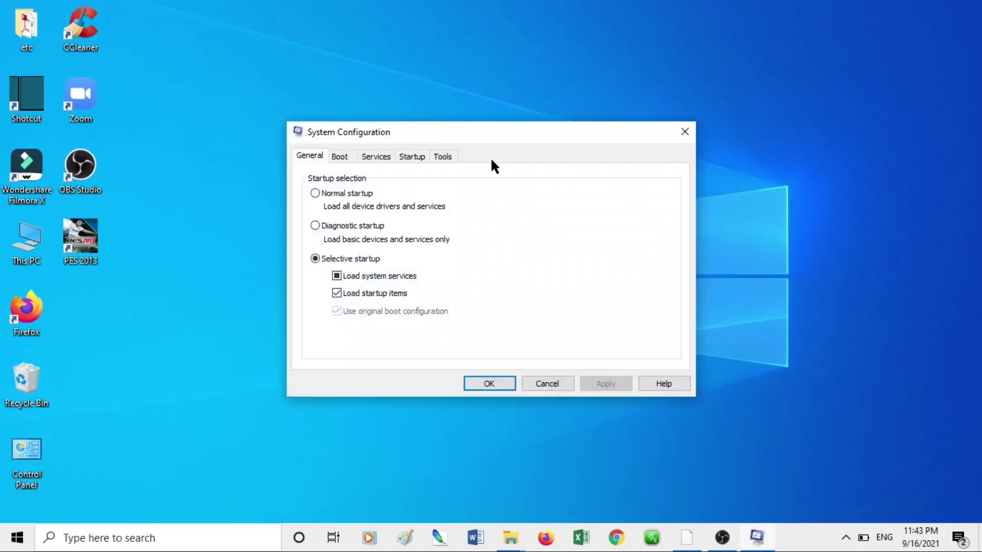
click(410, 157)
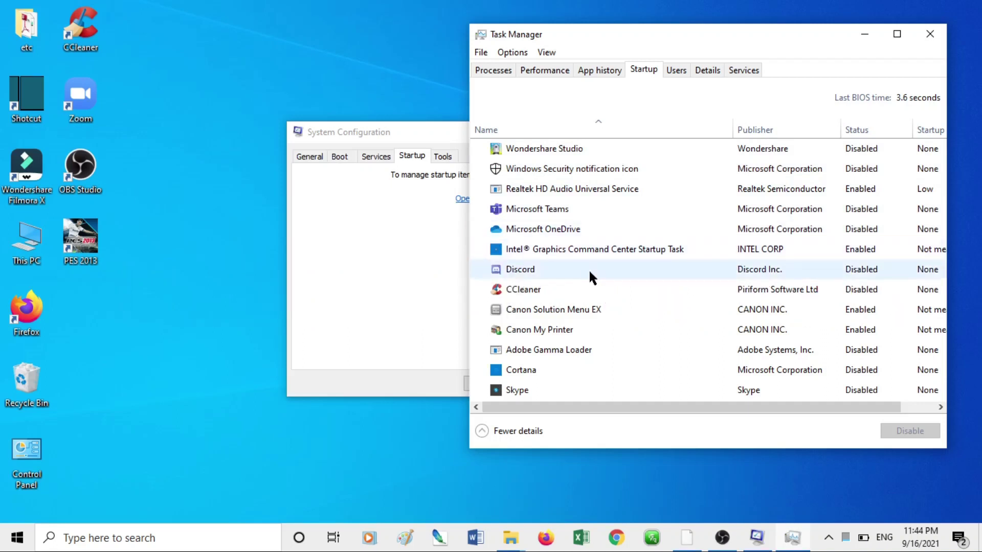
- Disable Canon Solution Menu EX in the list of startup programs
click(573, 269)
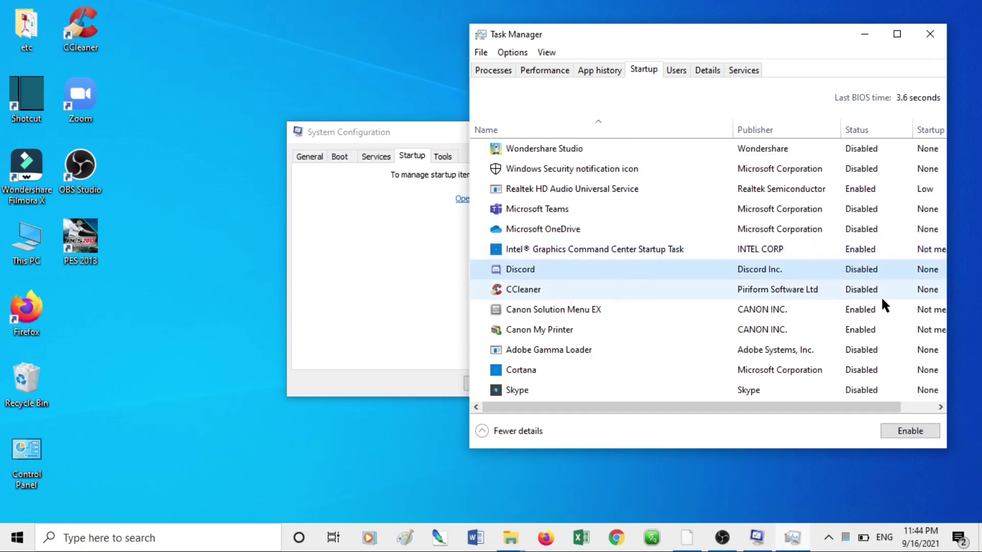
click(577, 309)
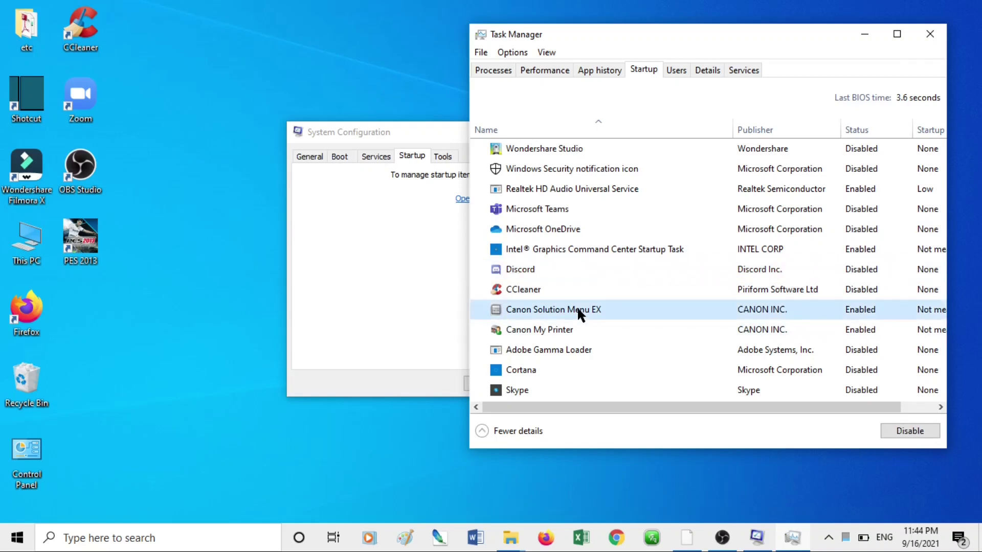
right_click(578, 308)
click(617, 320)
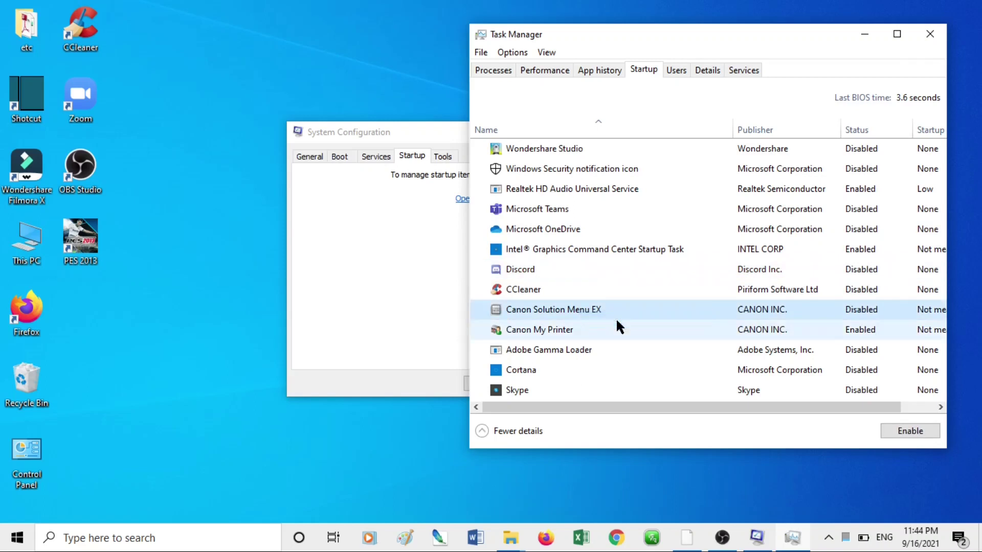
- Disable Canon My Printer at startup, then close Task Manager and accept the System Configuration dialog
click(601, 329)
right_click(600, 329)
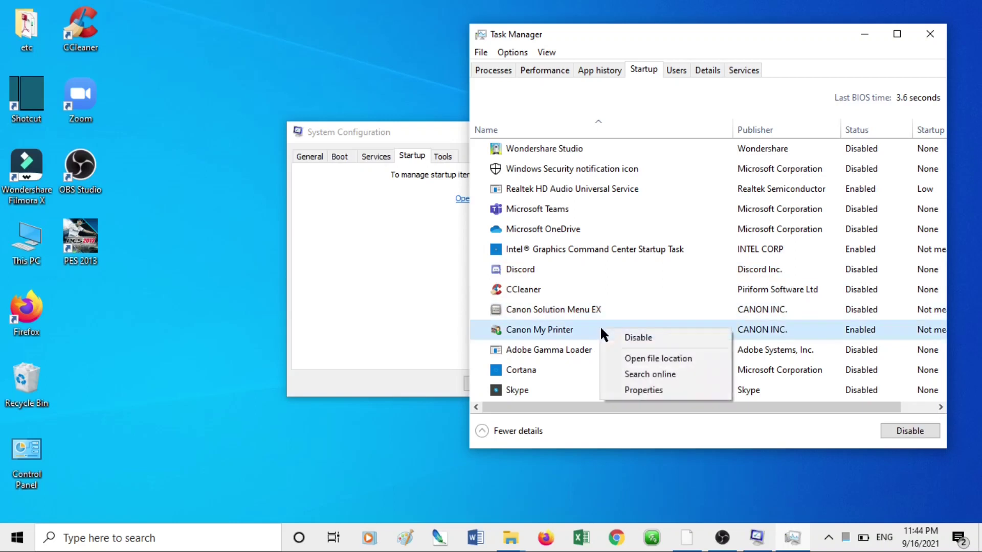
click(635, 339)
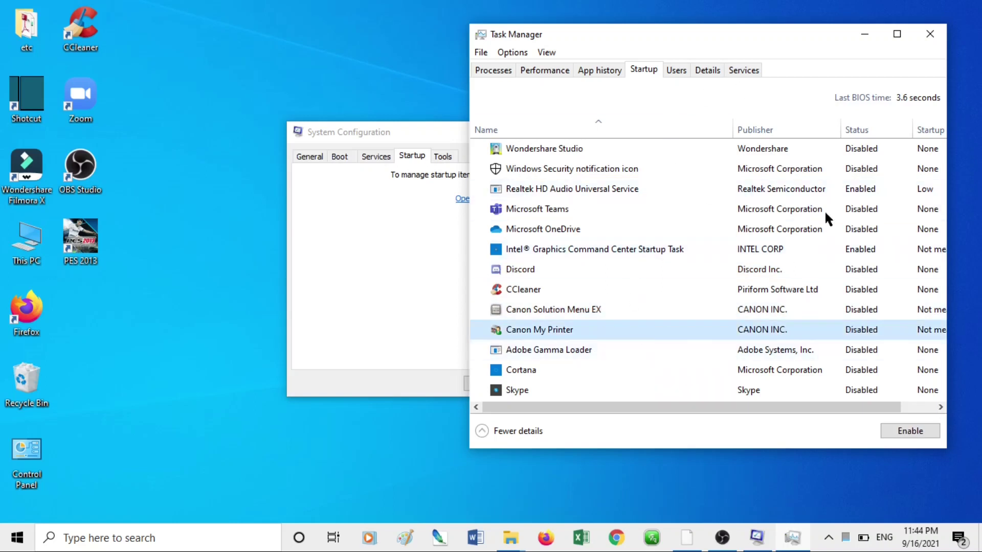
click(929, 42)
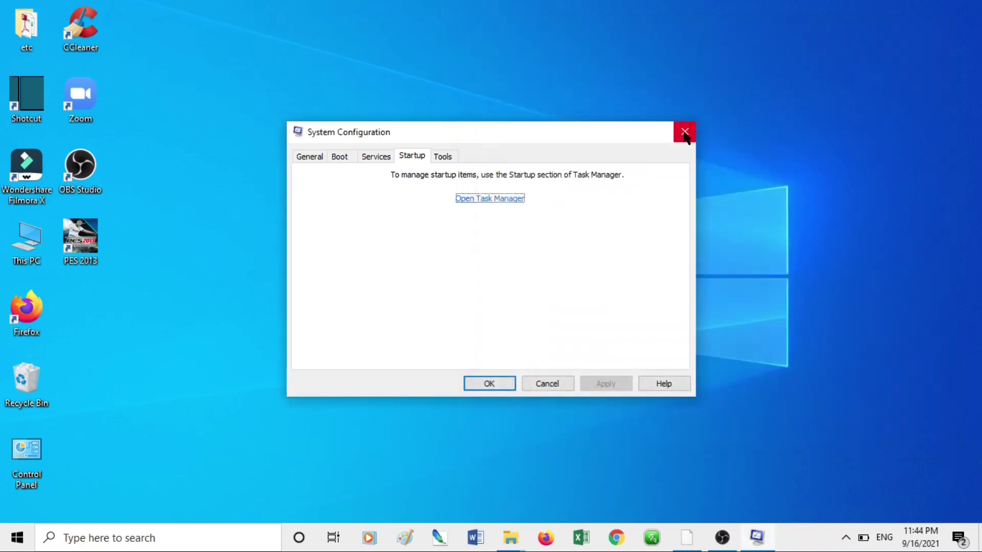
click(489, 385)
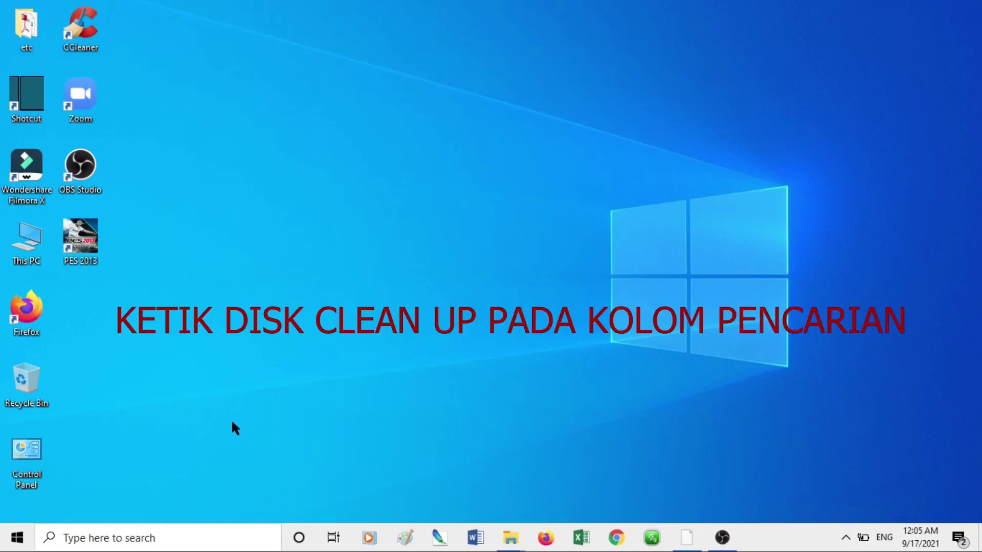
- Search Windows for "disk" and launch Disk Cleanup
click(136, 537)
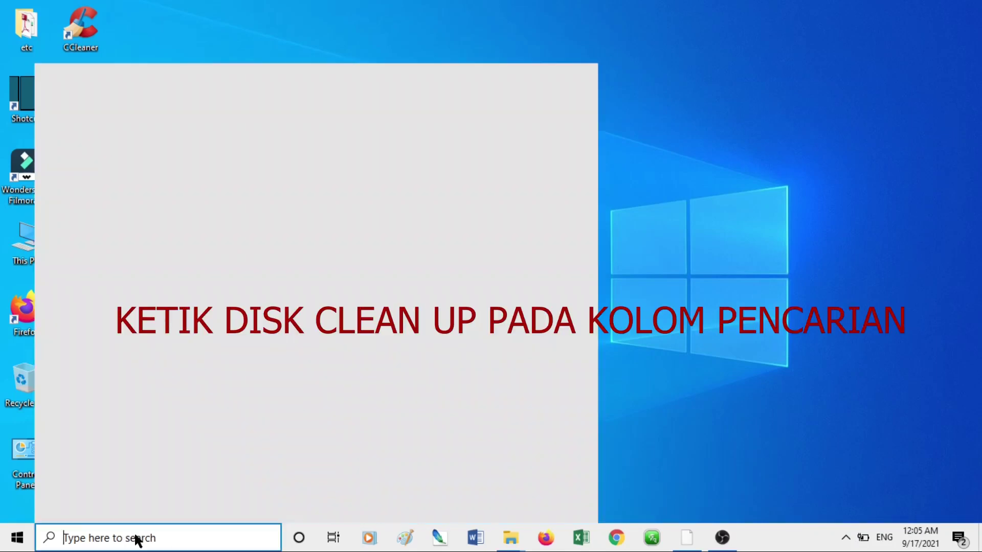
text(di)
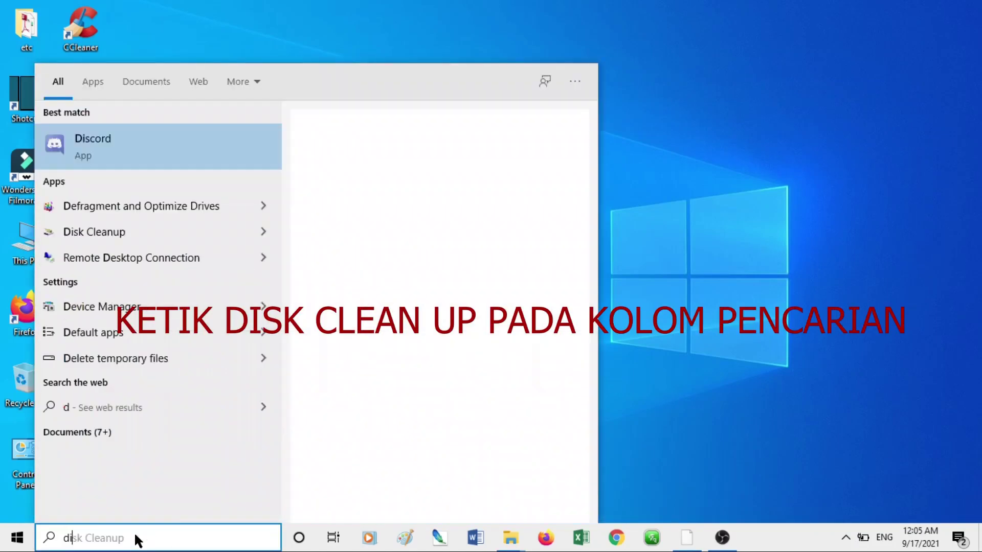
text(sk)
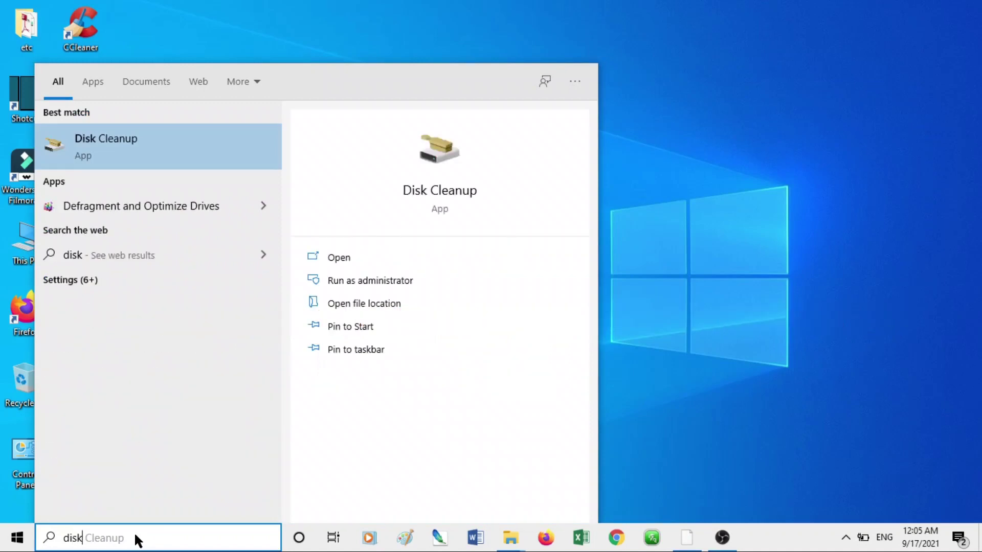
click(436, 192)
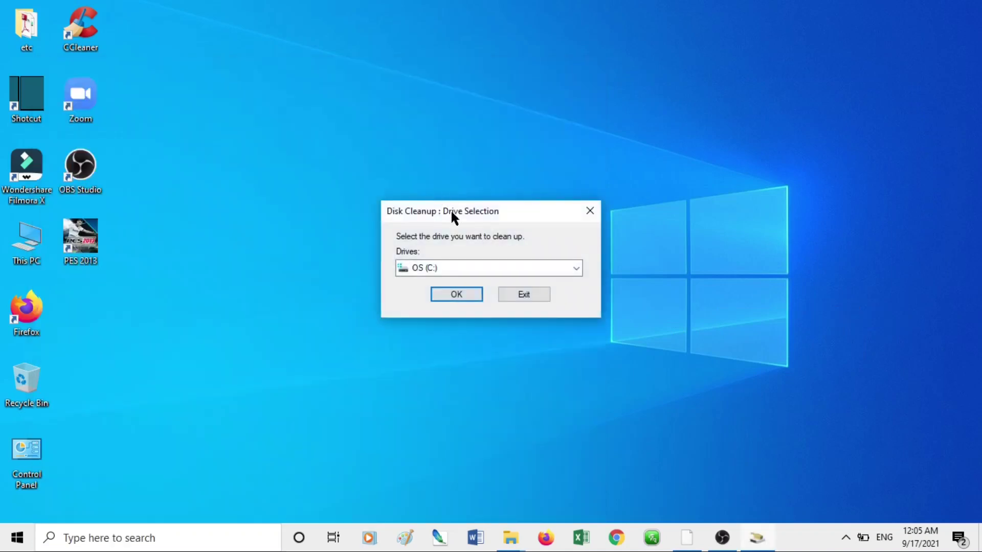
- Scan drive OS (C:) in Disk Cleanup and extend the scan to system files on the same drive
click(576, 268)
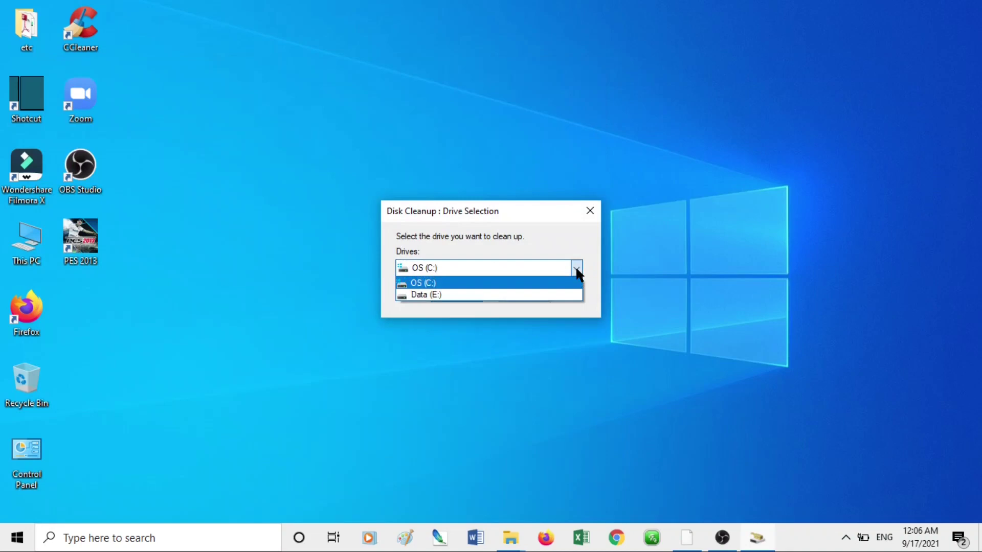
click(576, 268)
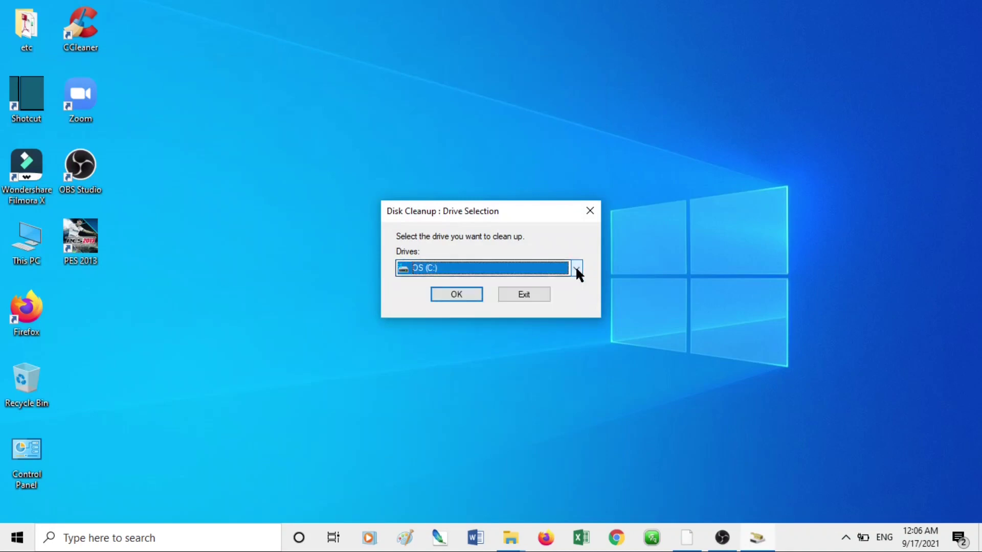
click(455, 296)
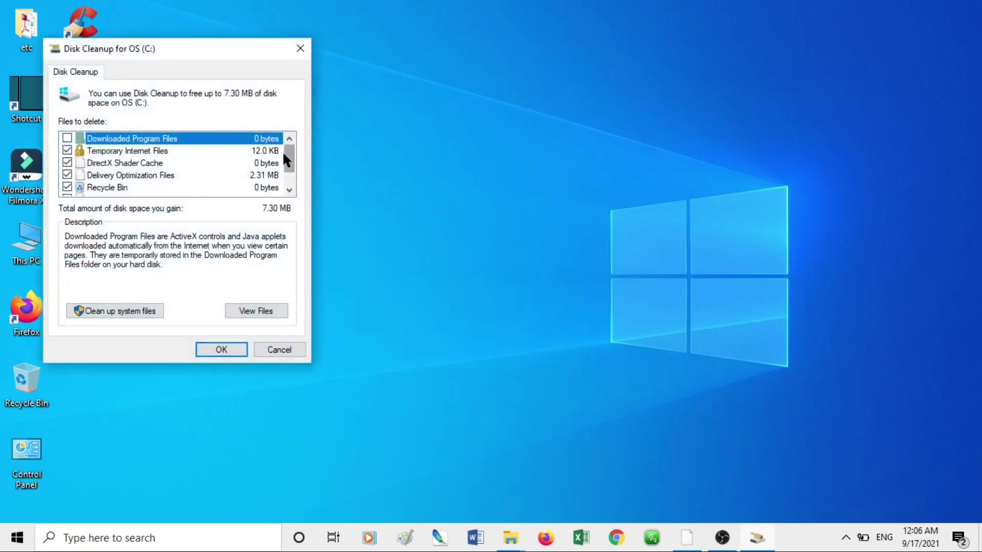
click(102, 310)
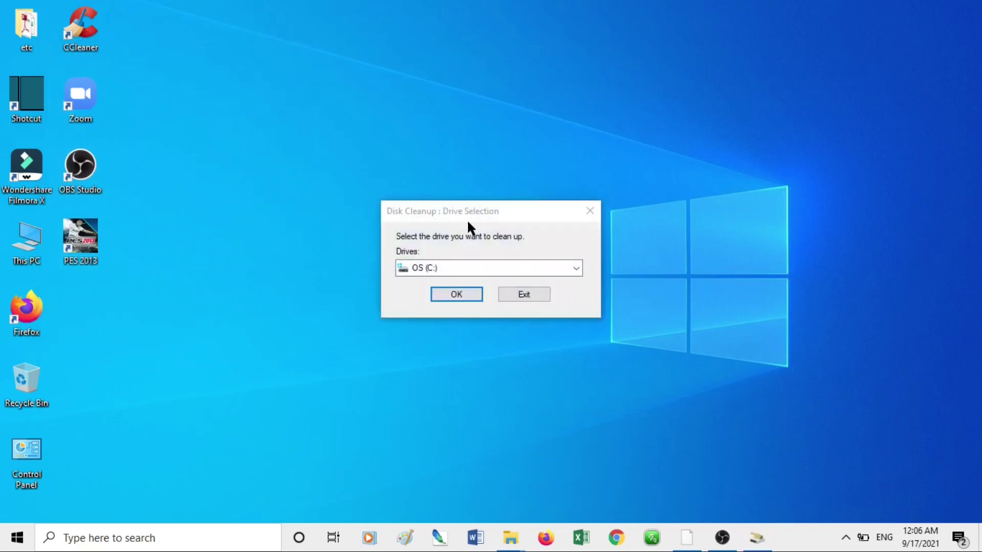
click(457, 294)
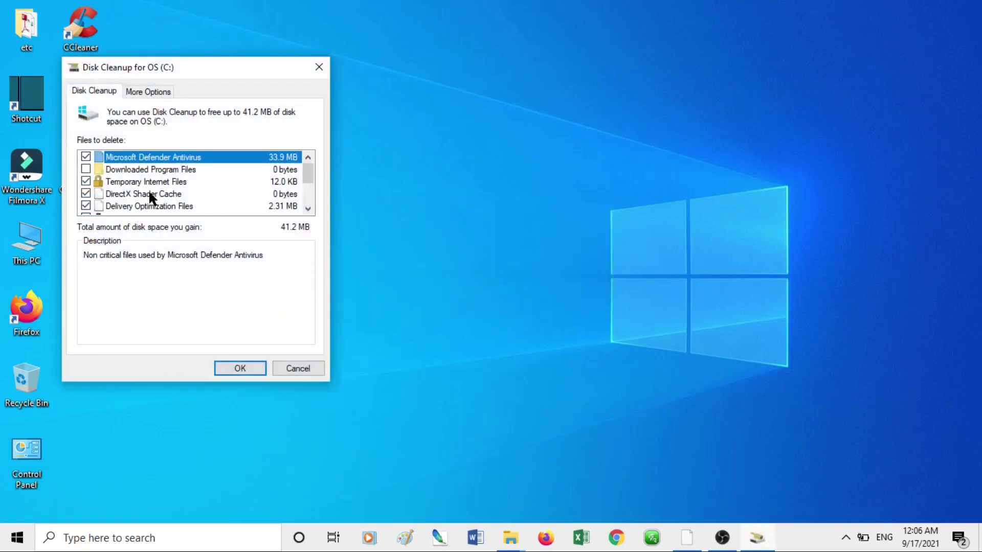
- Exclude DirectX Shader Cache and permanently delete the other checked files on drive C:, including Microsoft Defender Antivirus, Temporary files and Thumbnails
scroll(96, 187, down, 2)
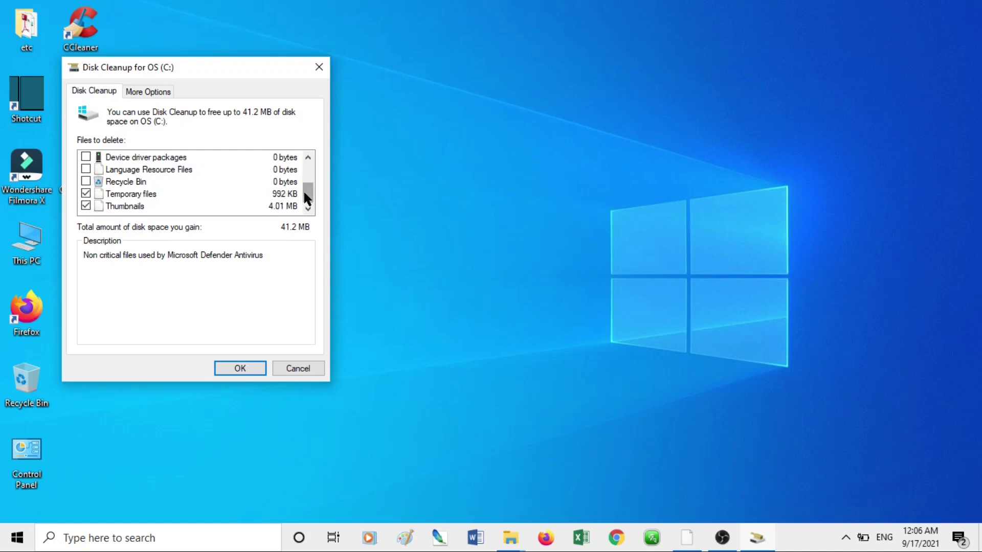
drag(304, 193, 305, 187)
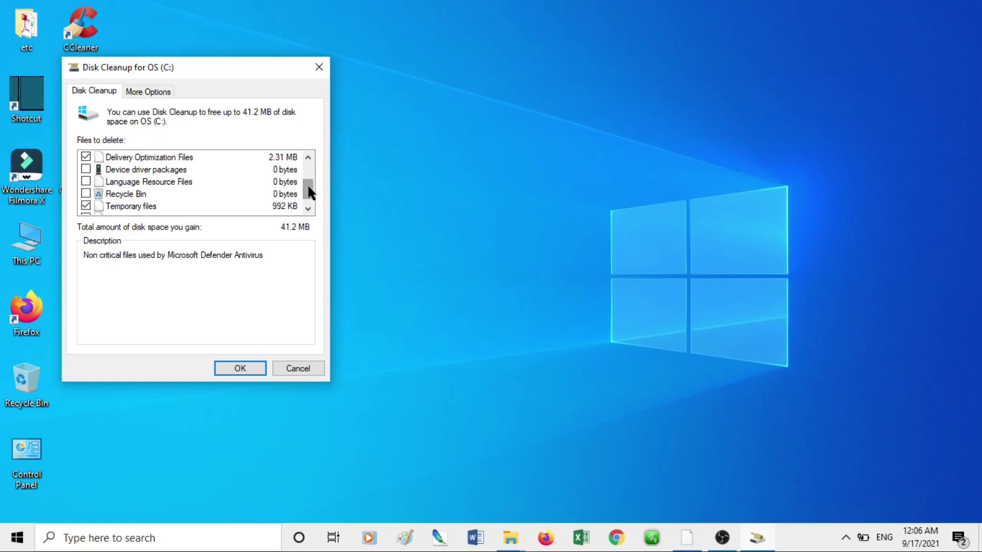
drag(308, 191, 309, 171)
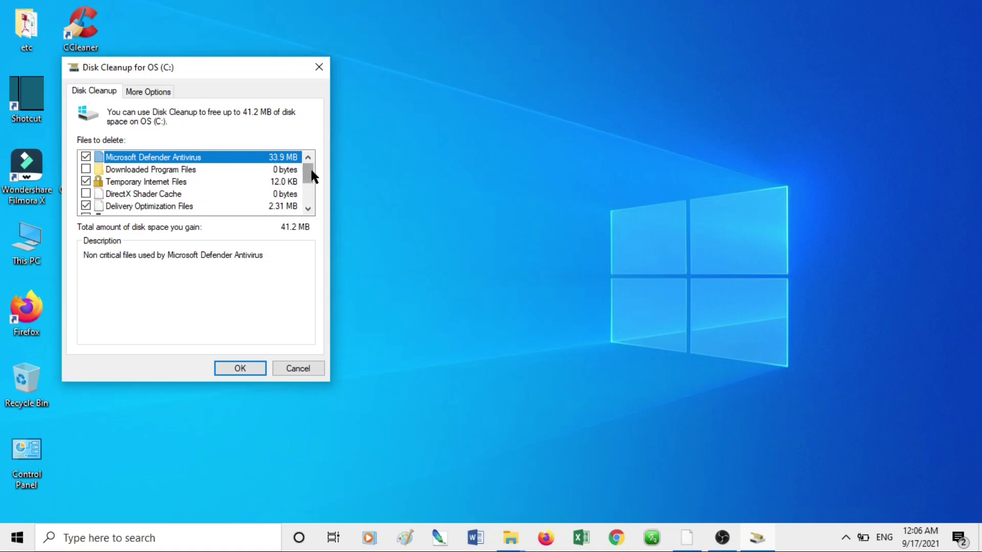
drag(310, 168, 307, 203)
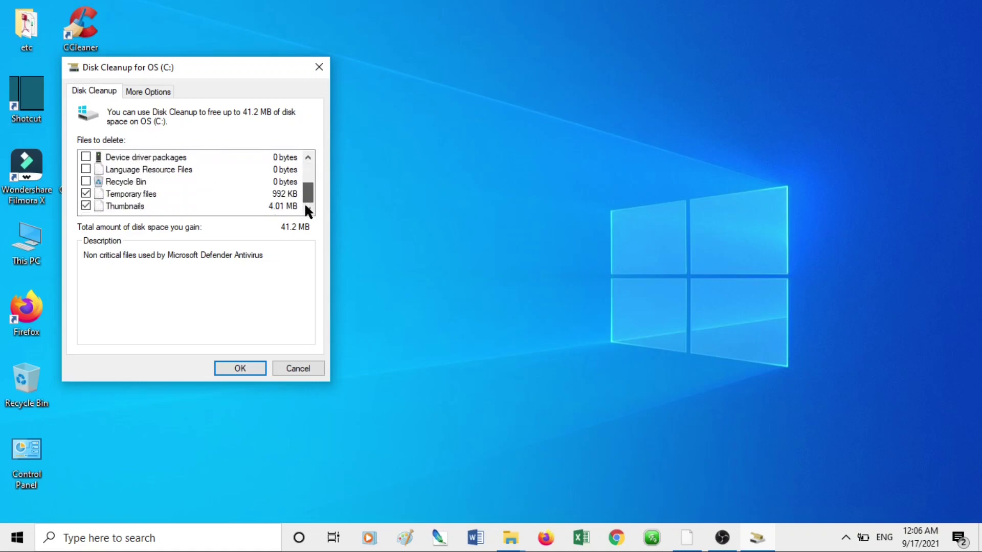
click(238, 371)
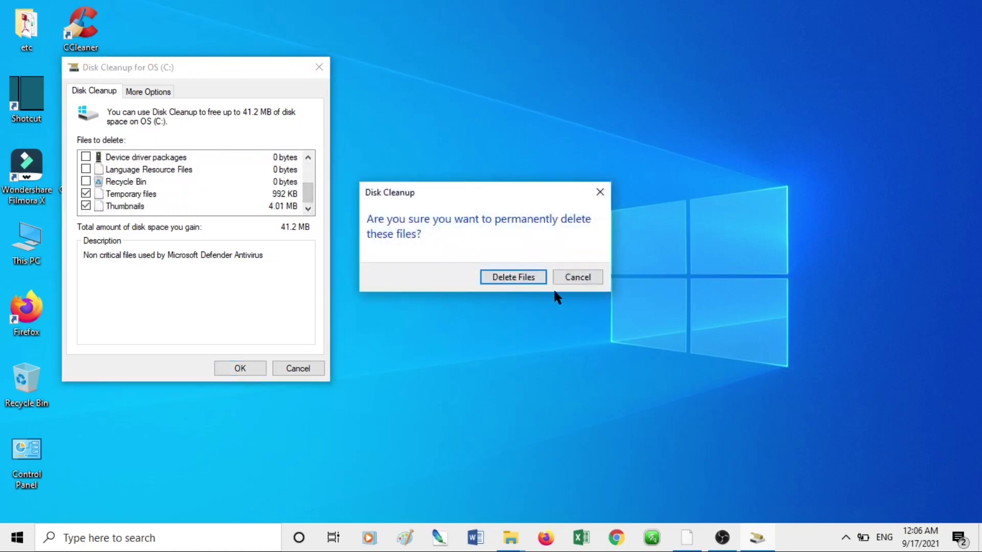
click(511, 281)
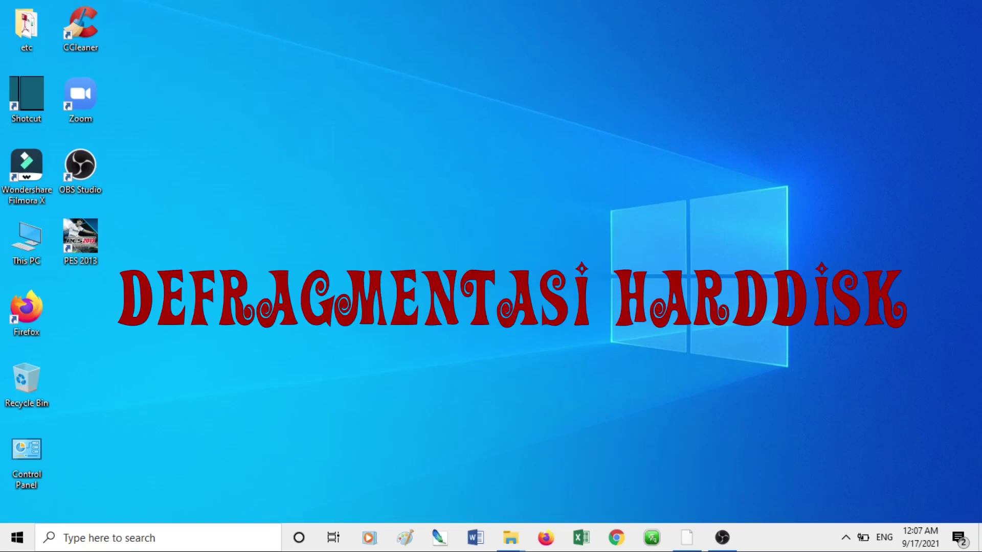
- Search Windows for "defrag" and launch Defragment and Optimize Drives
click(129, 537)
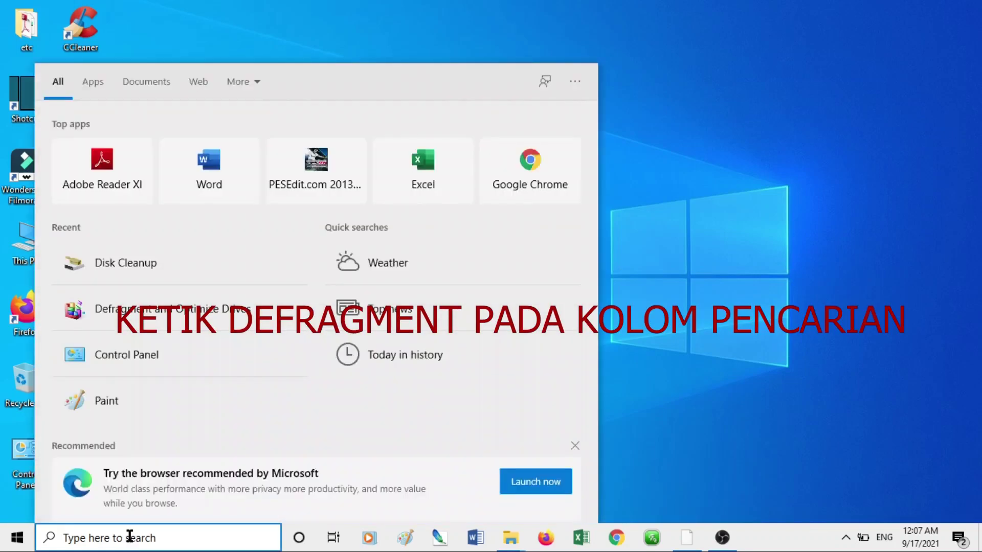
text(defrag)
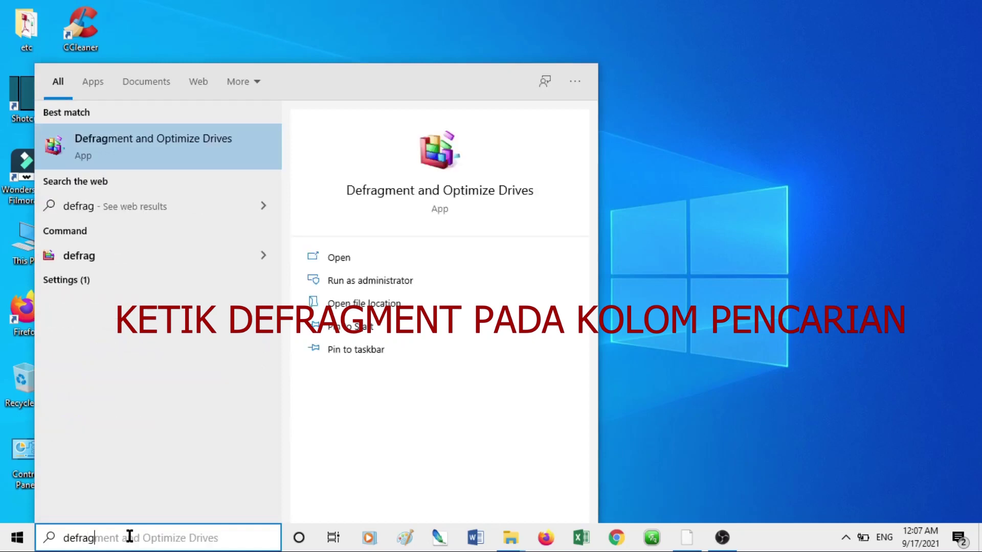
click(446, 192)
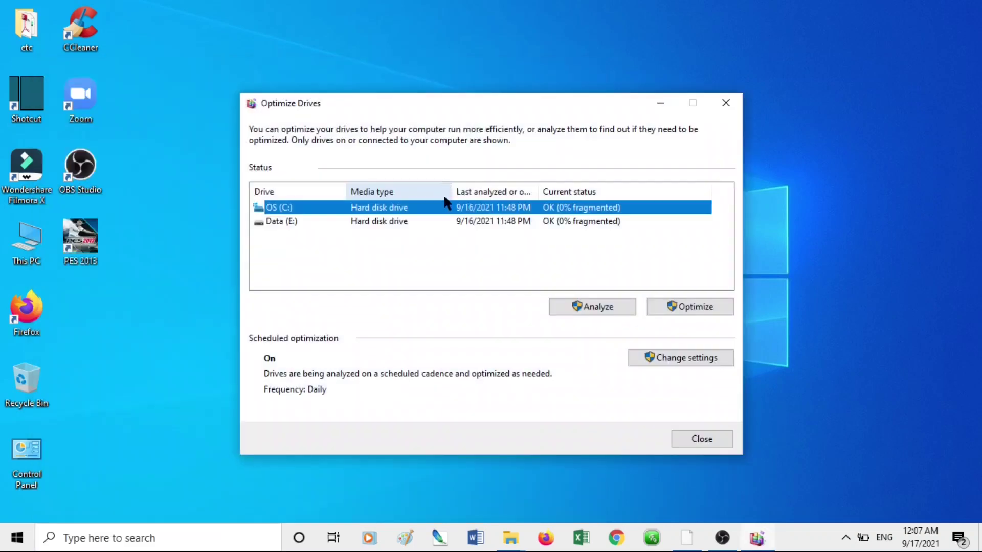
- Start optimizing drive OS (C:) and drive Data (E:) in Optimize Drives
click(330, 224)
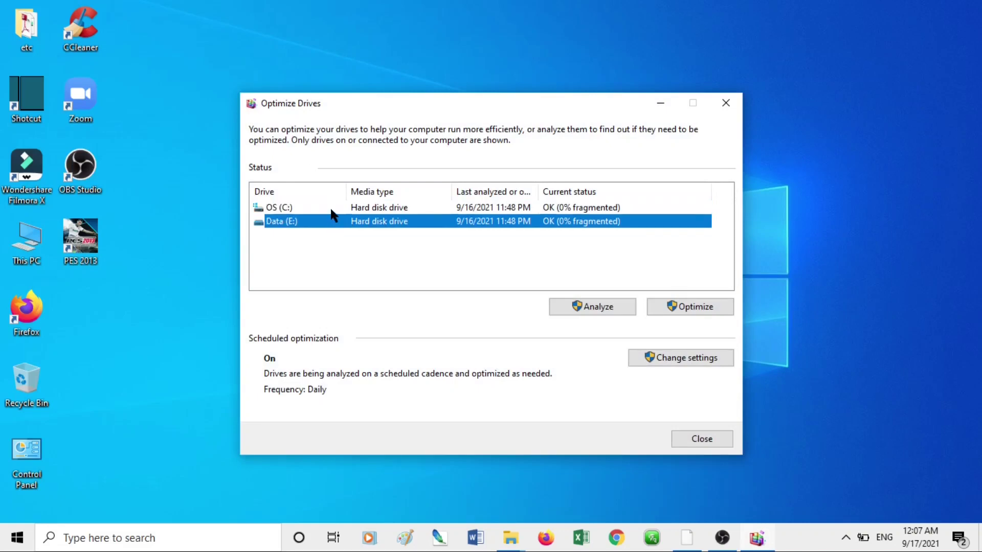
click(331, 209)
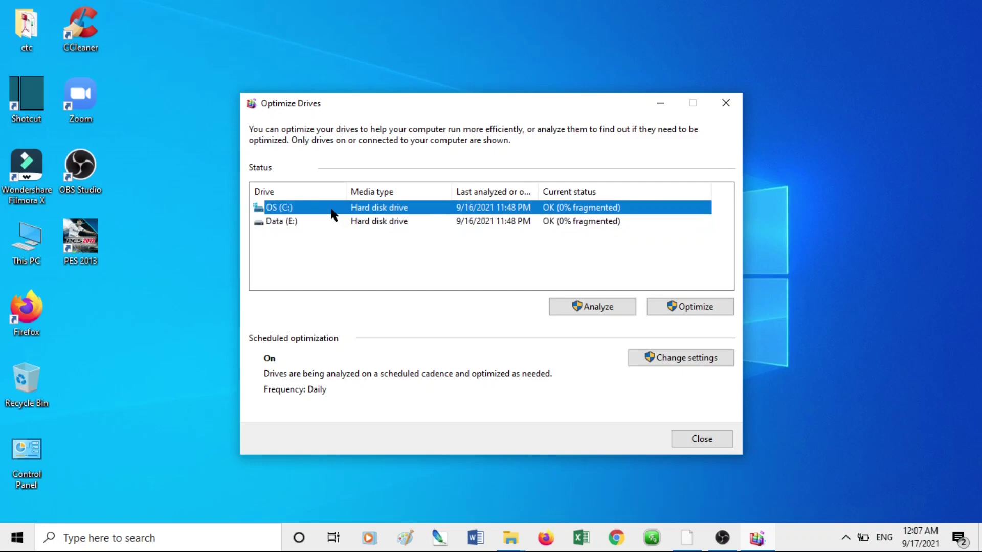
click(691, 306)
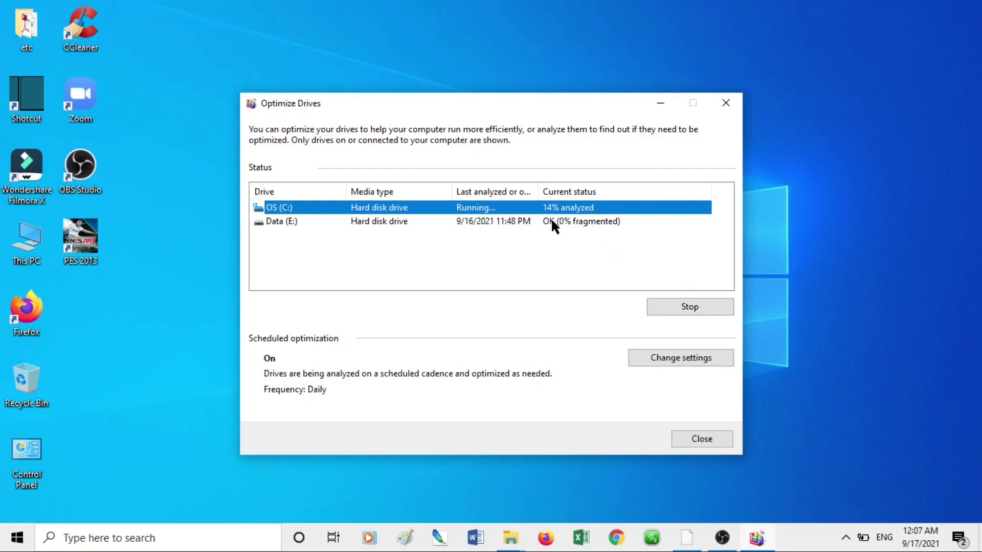
click(505, 221)
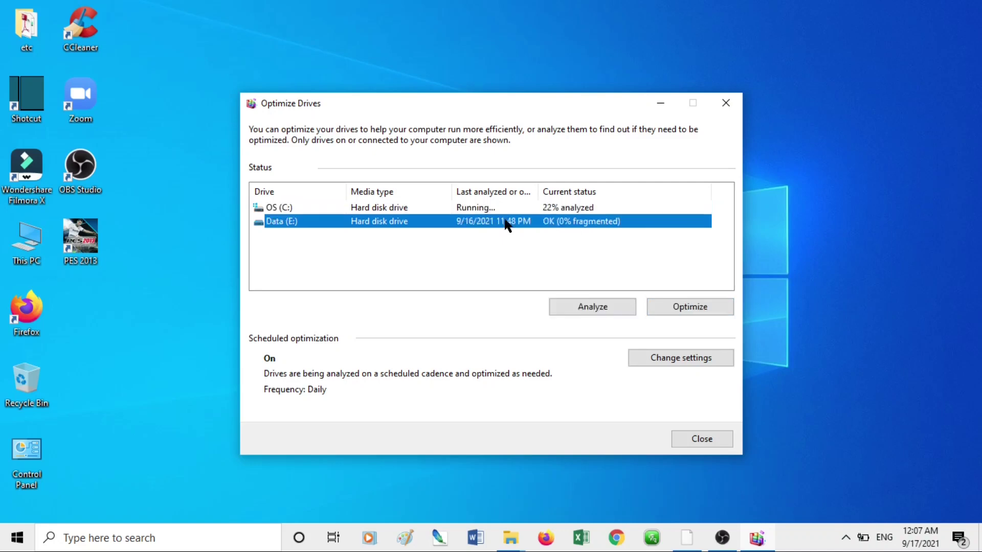
click(693, 305)
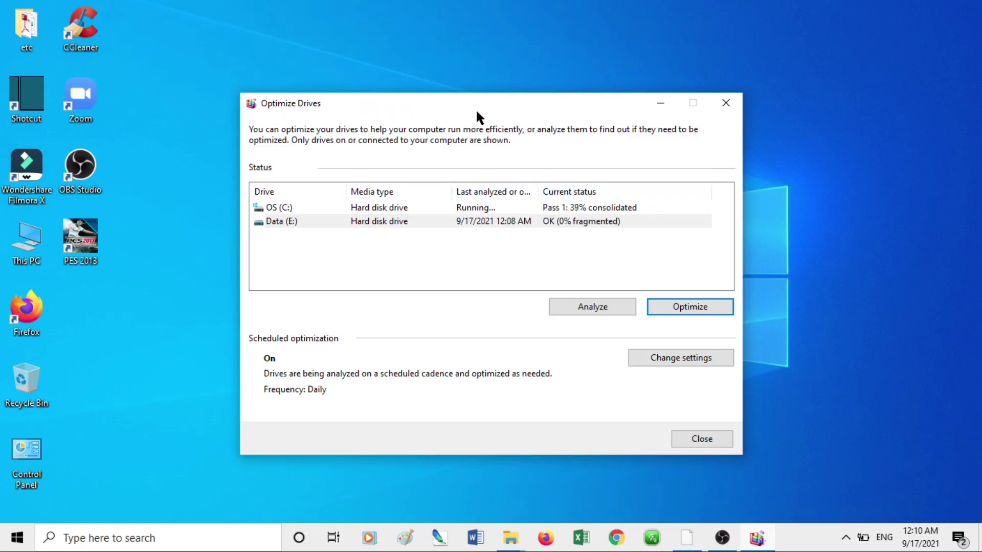
drag(509, 109, 475, 103)
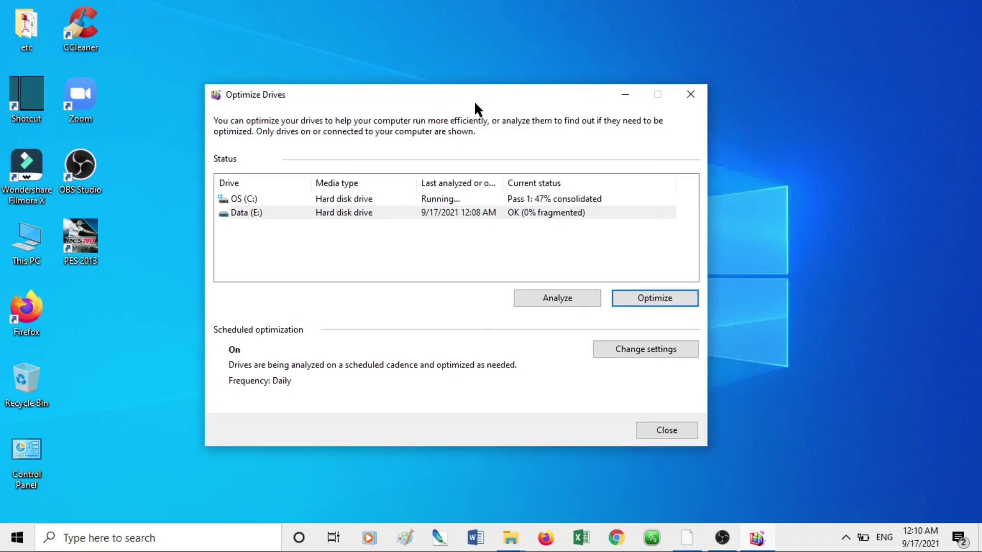